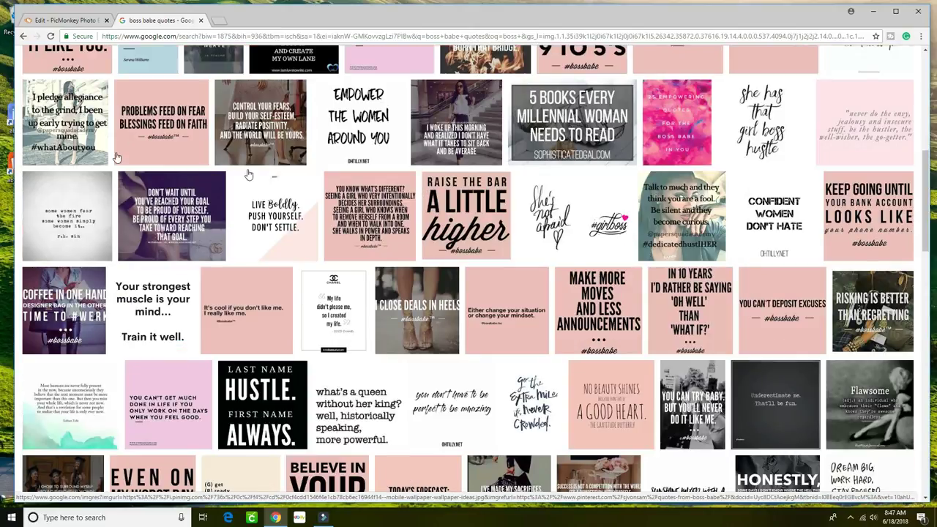
- Switch to the PicMonkey editor, add the D11 image from the computer as an overlay and move it to the canvas's left half
left_click(66, 20)
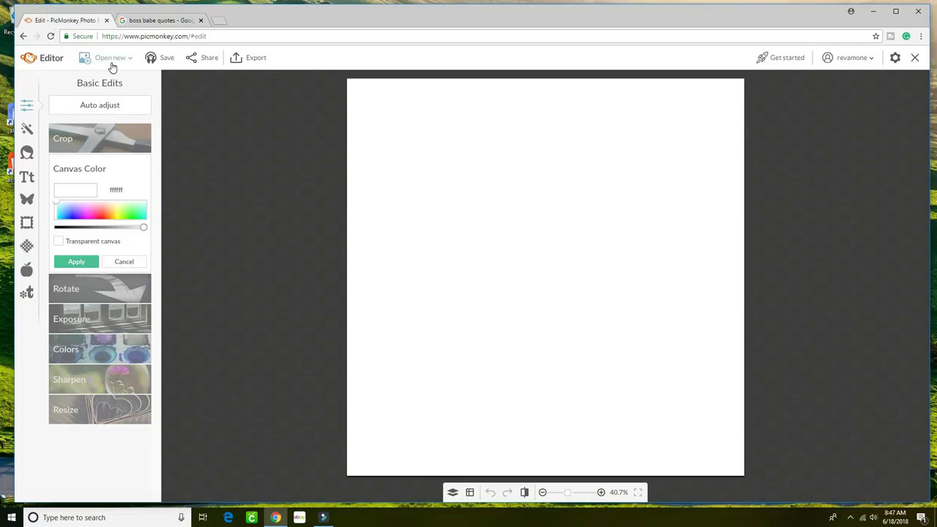
left_click(28, 199)
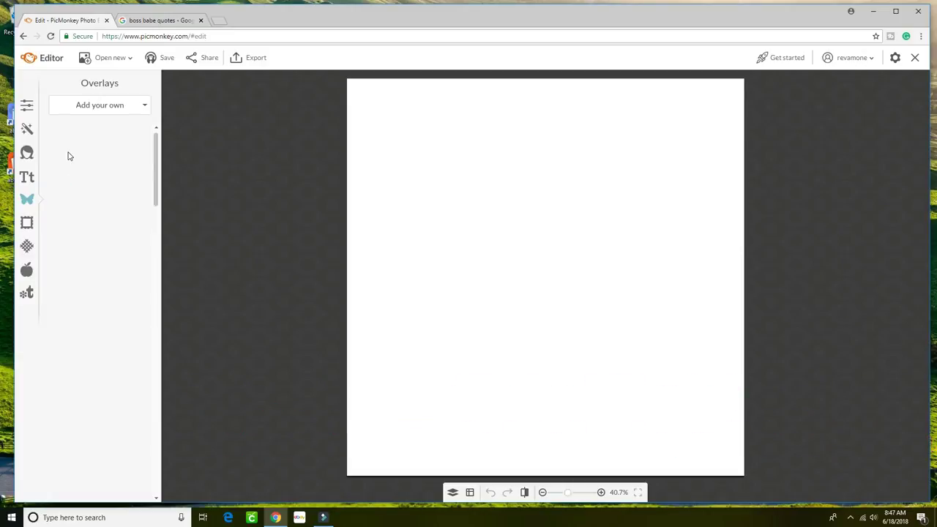
left_click(102, 108)
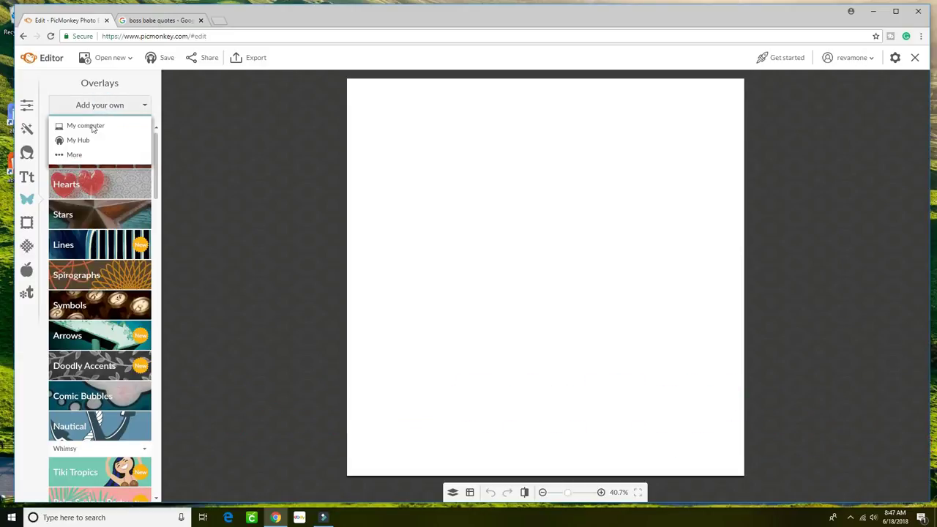
left_click(92, 126)
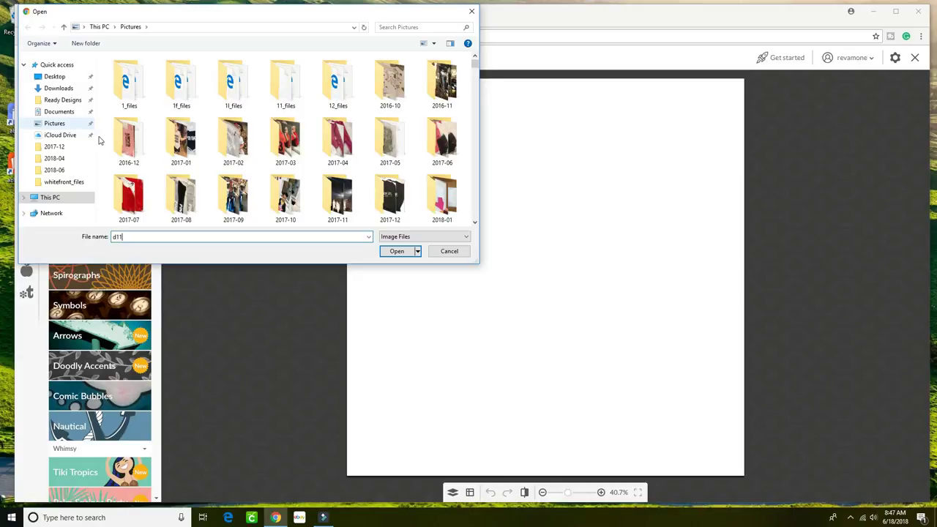
type("d11")
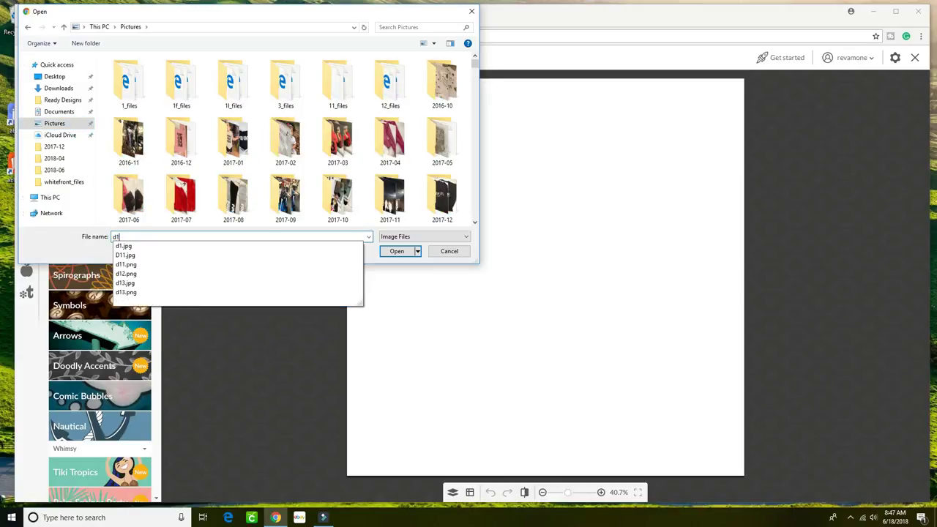
left_click(396, 251)
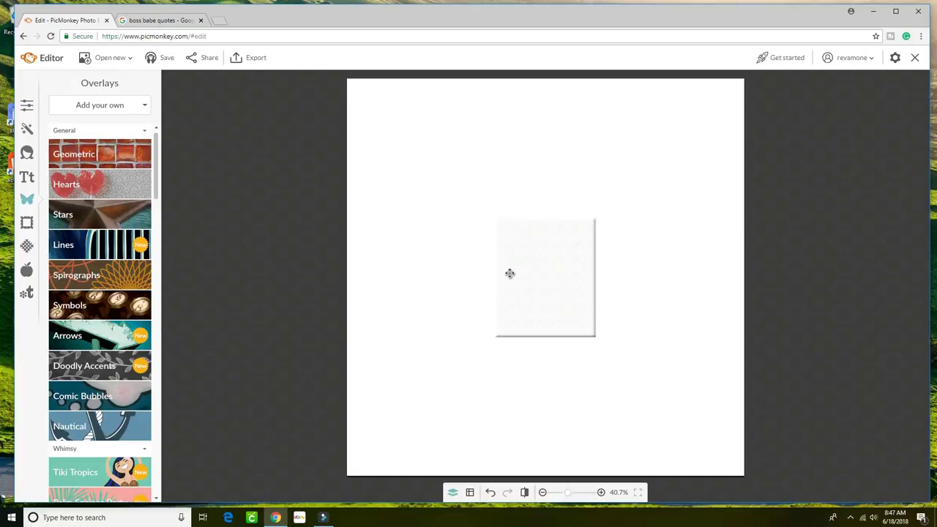
left_click(524, 267)
left_click_drag(523, 266, 403, 256)
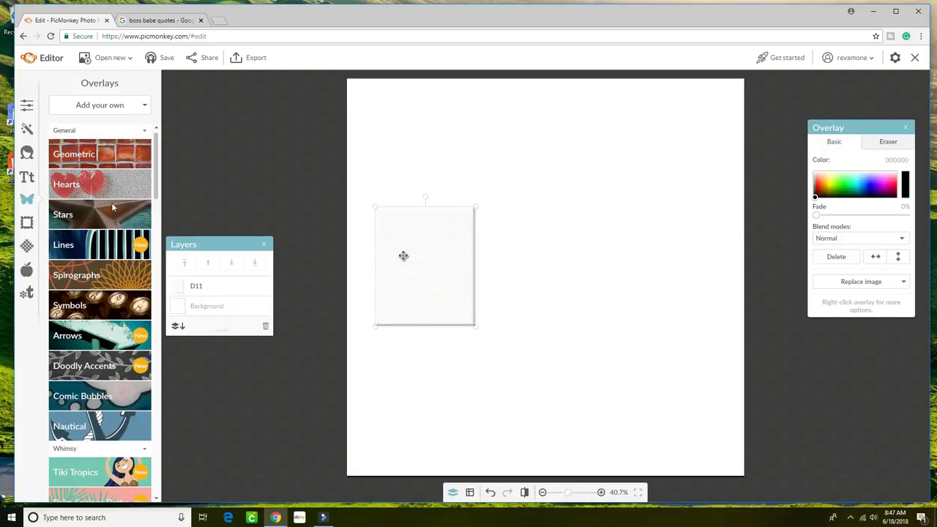
- Make the canvas background transparent and apply the change
left_click(26, 106)
left_click(72, 138)
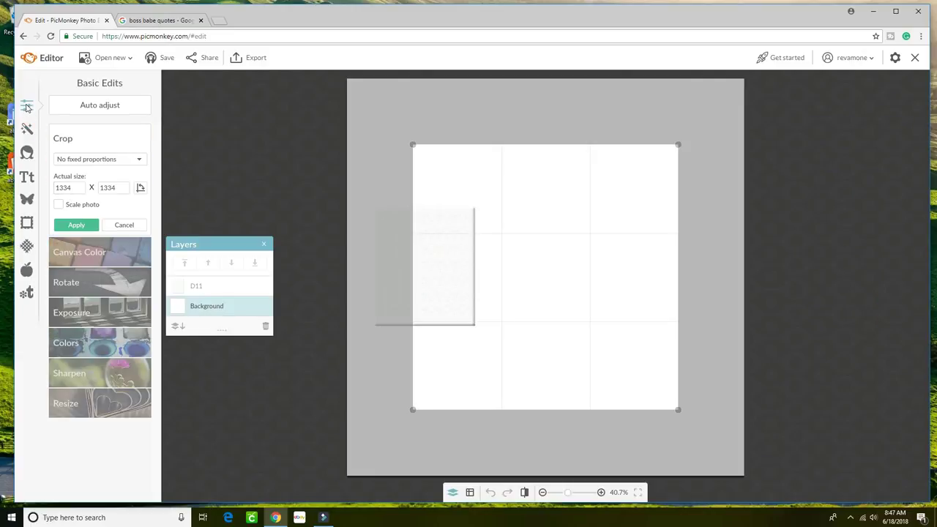
left_click(124, 225)
left_click(80, 164)
left_click(59, 242)
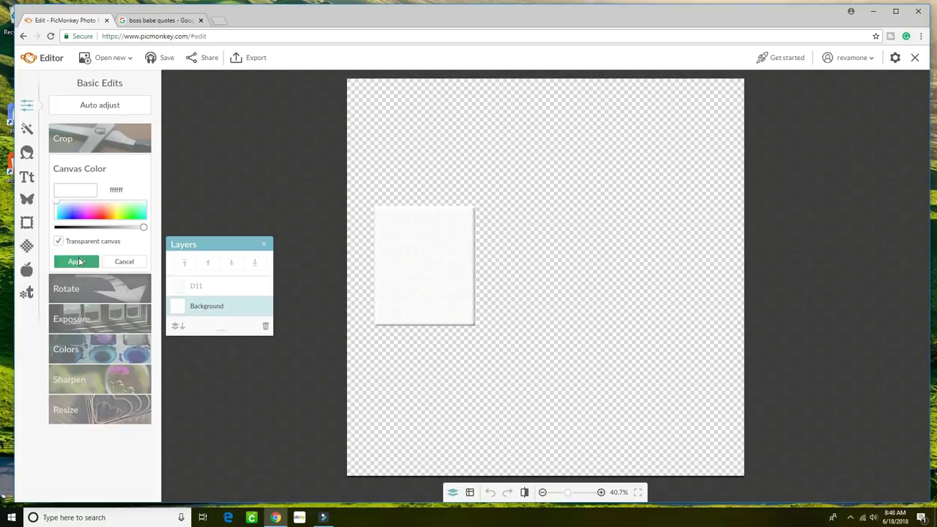
left_click(79, 261)
- Enlarge the white D11 panel slightly and position it near the canvas's left edge
left_click_drag(417, 272, 389, 258)
left_click_drag(445, 310, 483, 333)
mouse_move(432, 288)
left_mouse_down()
mouse_move(441, 297)
mouse_move(435, 292)
left_mouse_up()
- Duplicate the D11 panel twice and arrange the three panels in an evenly spaced horizontal row
right_click(436, 294)
left_click(487, 365)
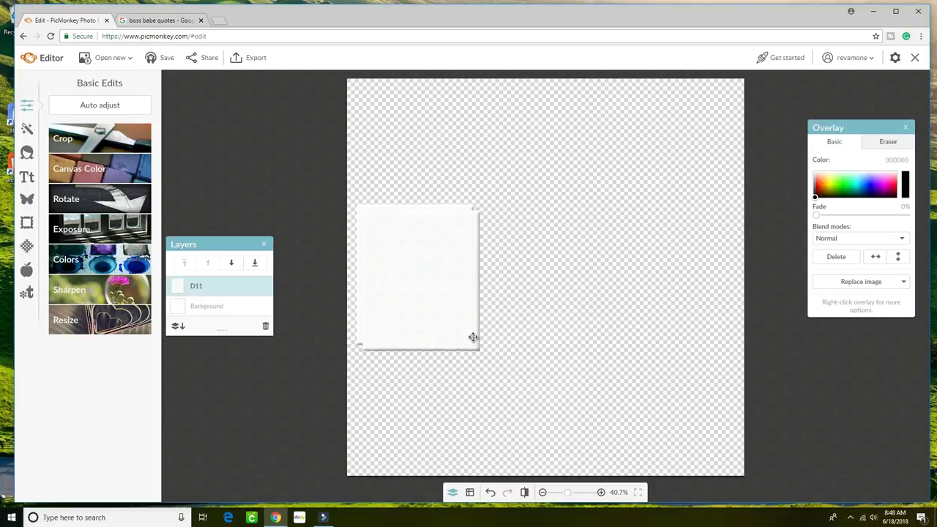
left_click_drag(402, 282, 526, 278)
right_click(526, 278)
left_click(548, 377)
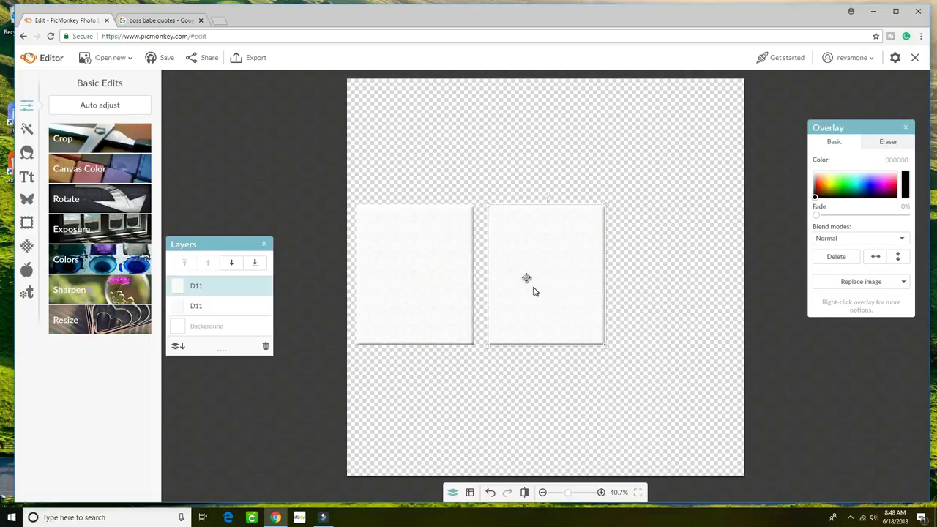
left_click_drag(534, 283, 659, 278)
- Add the image d12.png from the computer as an overlay
left_click(26, 199)
left_click(106, 104)
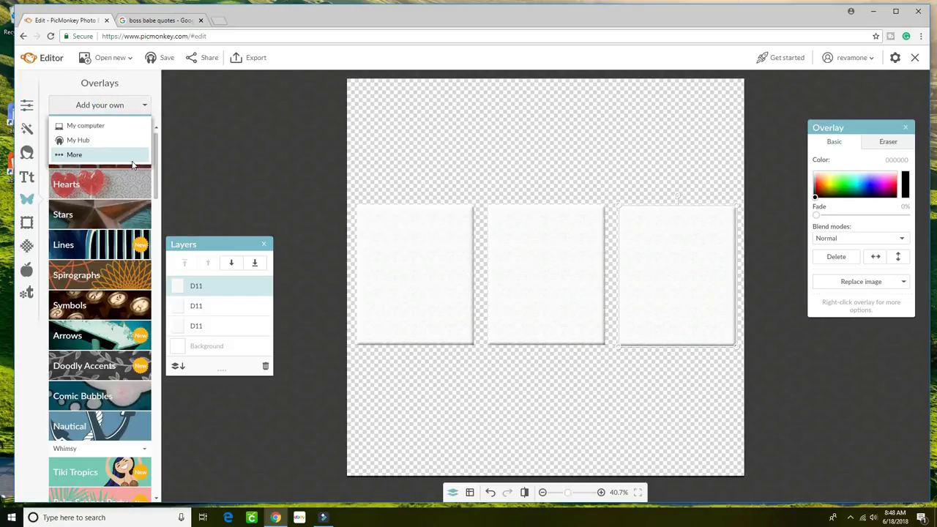
left_click(103, 126)
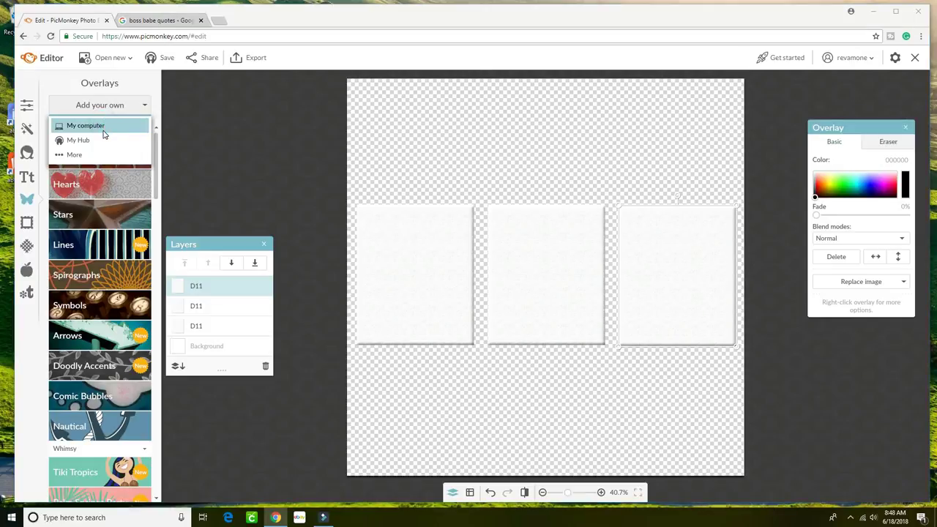
type("d12")
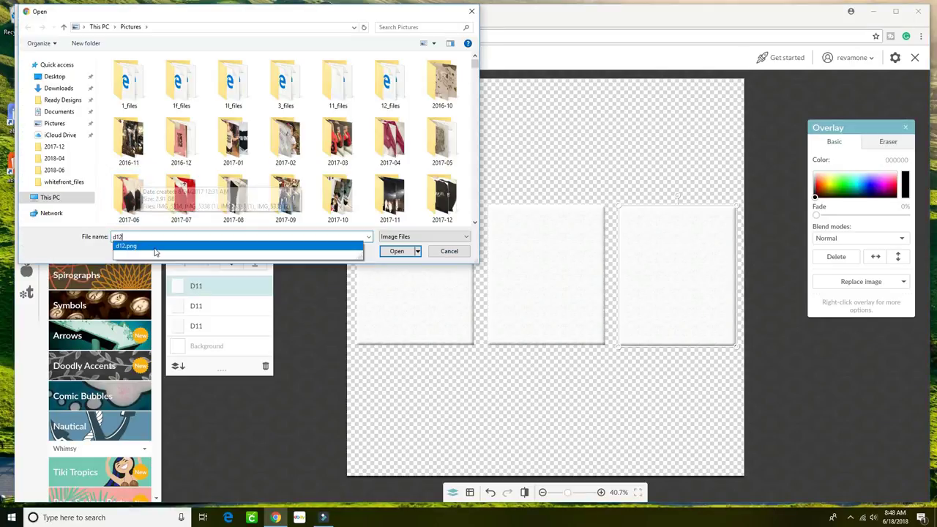
left_click(150, 246)
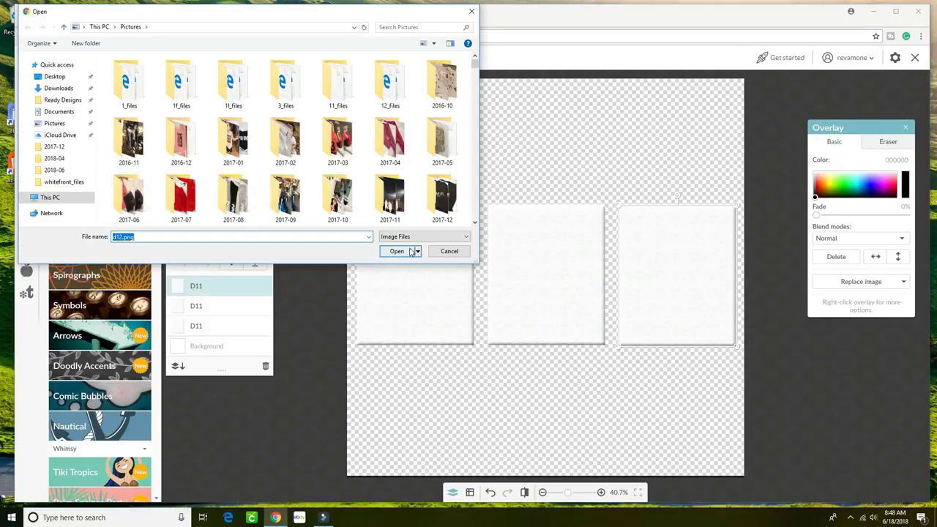
left_click(411, 251)
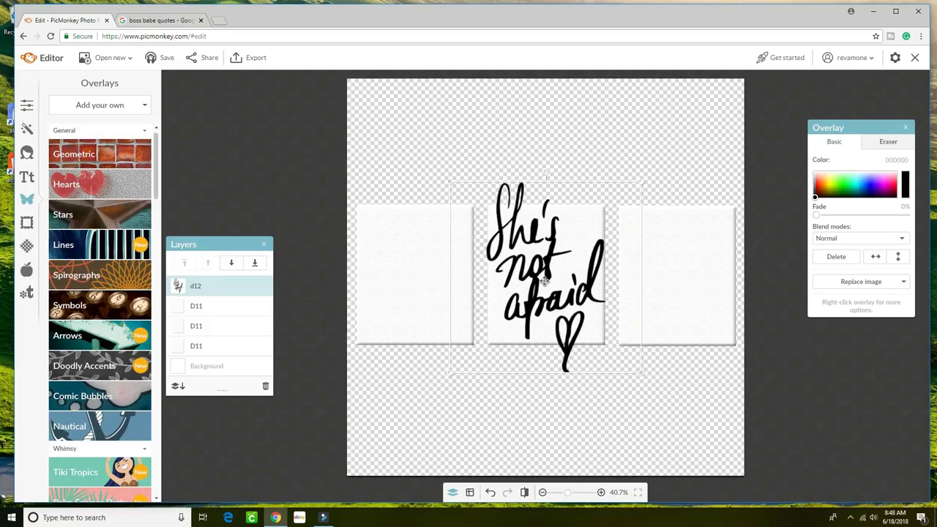
- Shrink the "She's not afraid" lettering to panel width and center it on the left panel
left_click_drag(579, 278, 477, 285)
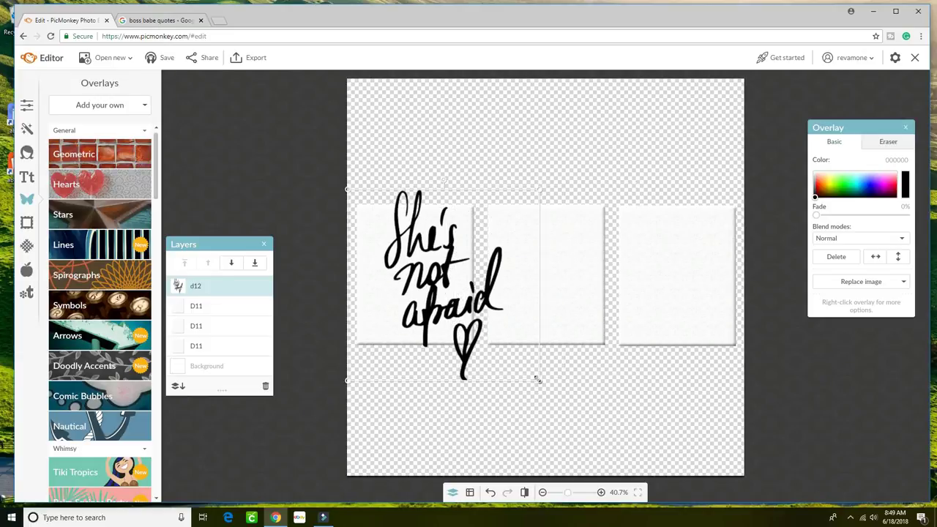
left_click_drag(536, 379, 468, 325)
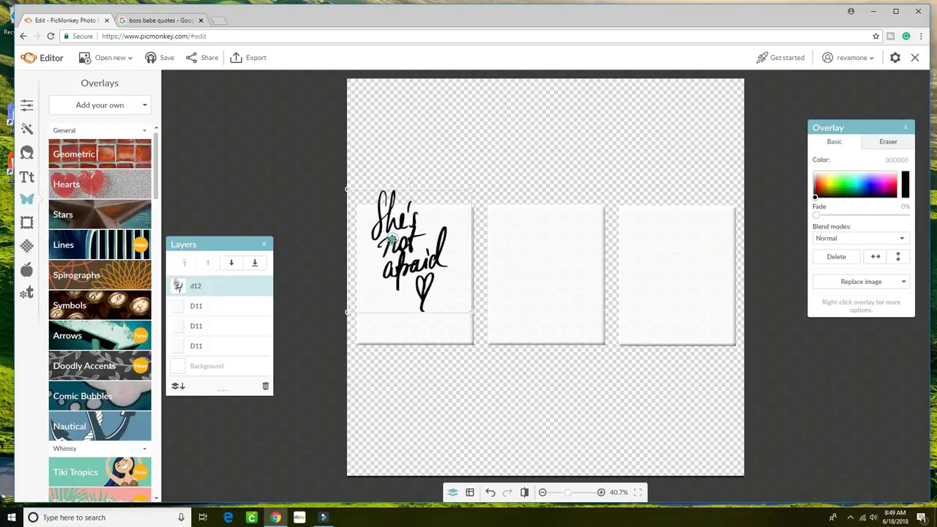
left_click_drag(392, 239, 400, 264)
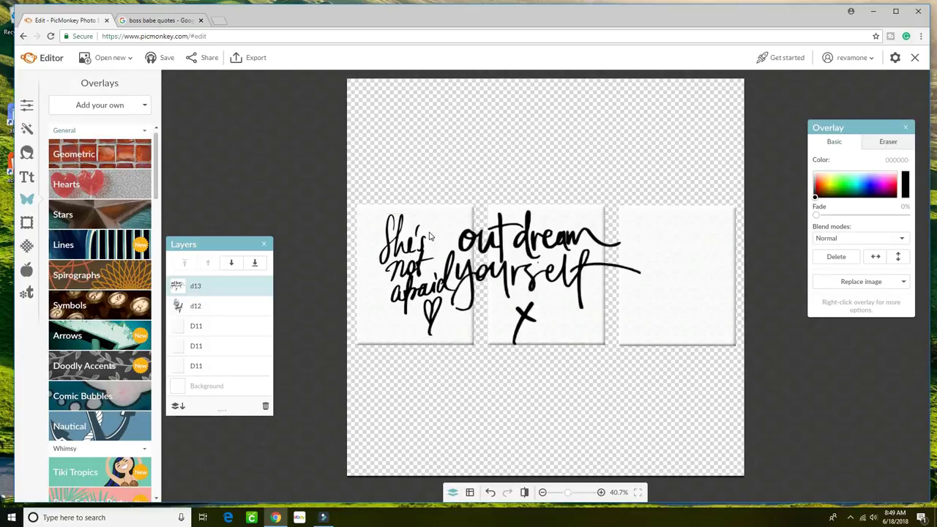
- Shrink the "out dream yourself" lettering and place it on the right panel
left_click_drag(489, 270, 616, 265)
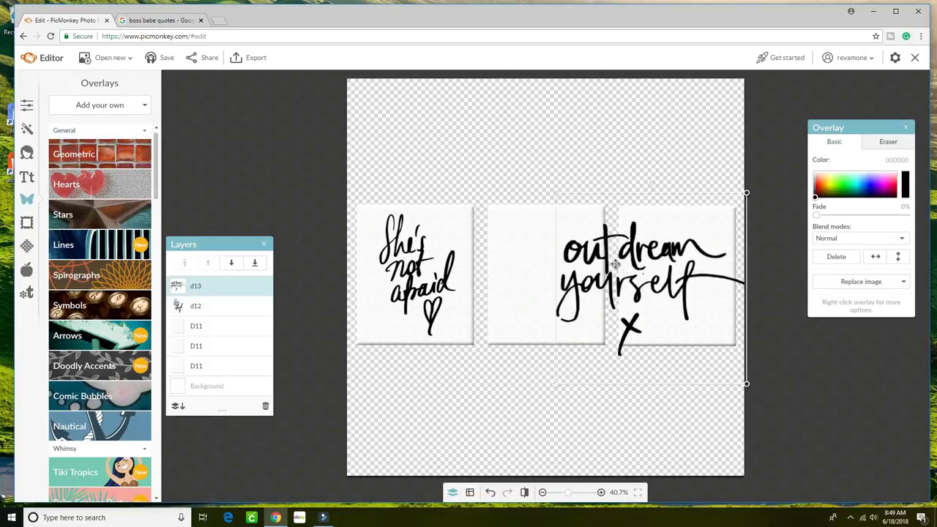
left_click_drag(746, 385, 684, 382)
left_click_drag(592, 247, 662, 266)
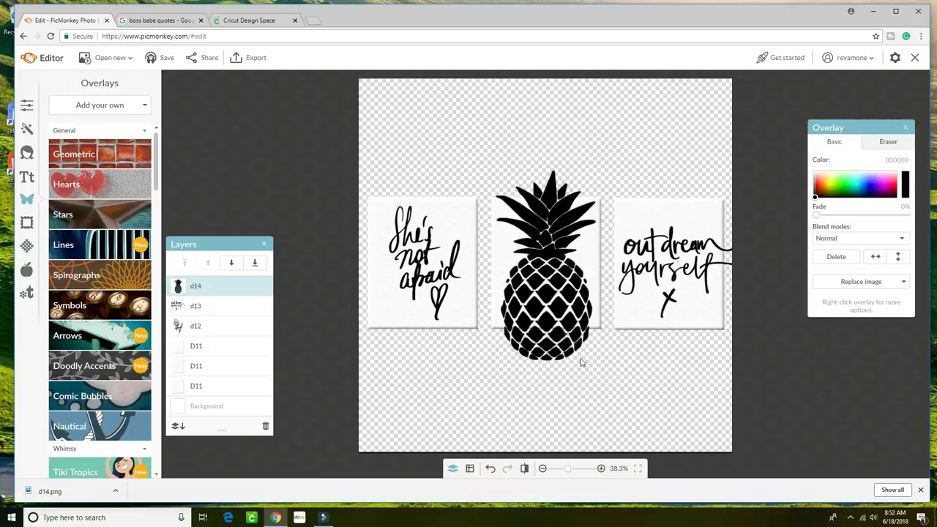
- Shrink the pineapple overlay and center it on the middle panel
left_click(577, 325)
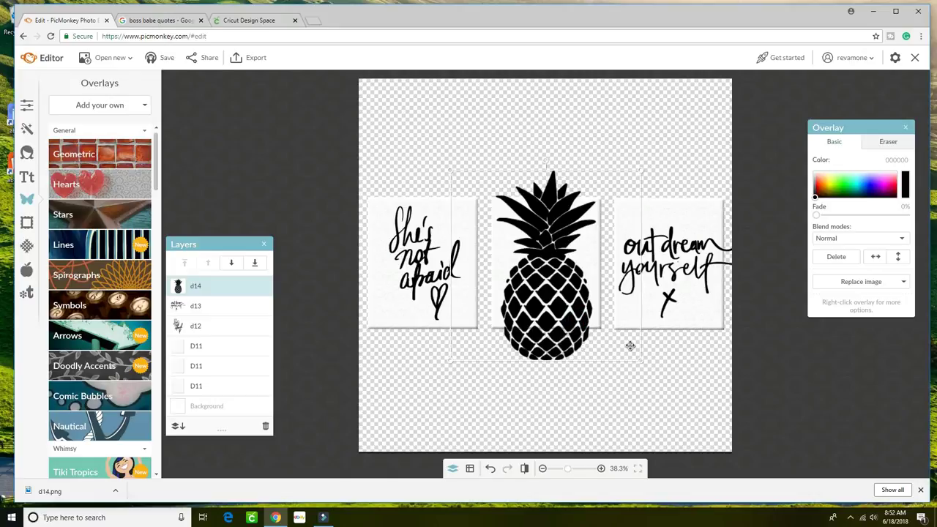
left_click_drag(641, 361, 585, 294)
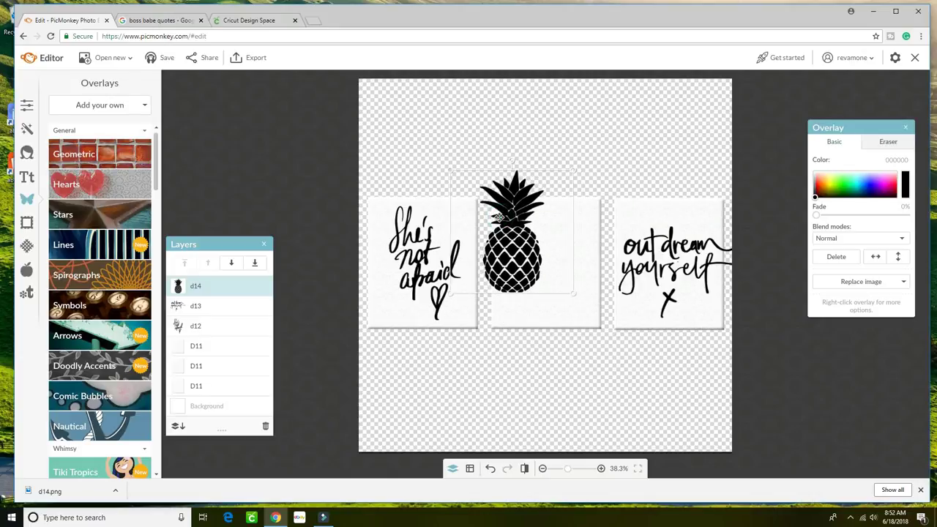
left_click_drag(498, 217, 531, 247)
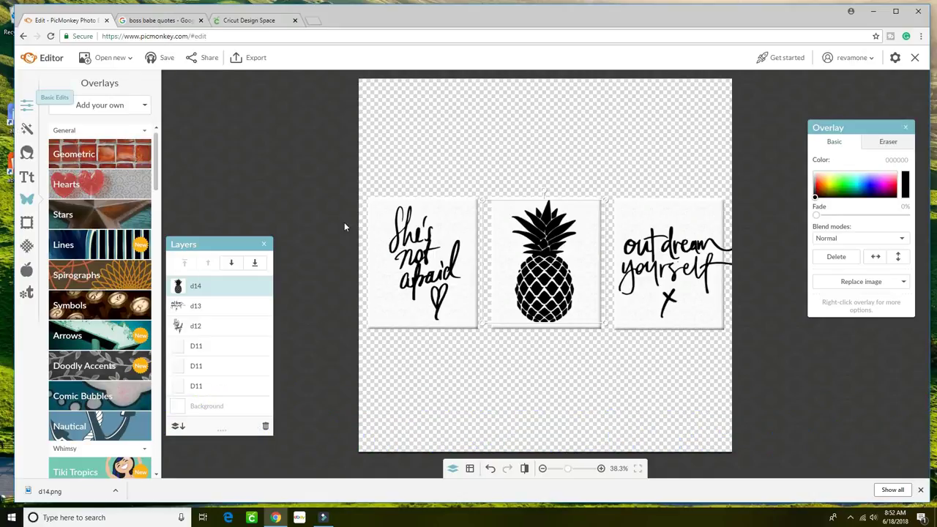
- Try several colors on the pineapple overlay, settling on olive gold 8e8100
left_click(822, 192)
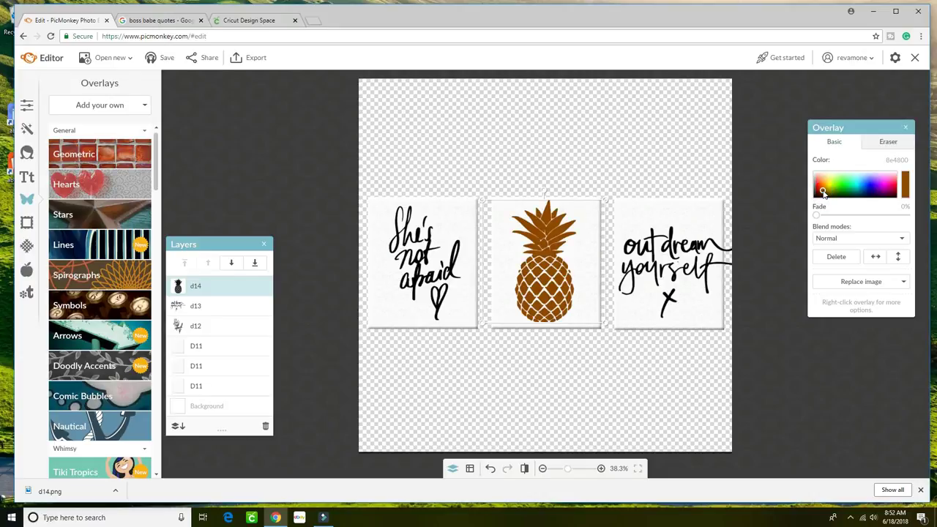
left_click(825, 190)
left_click(828, 193)
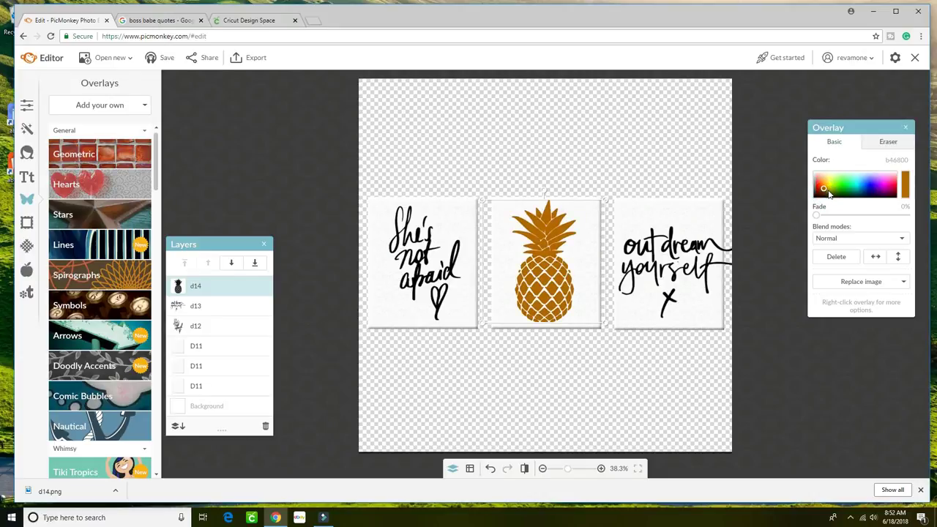
left_click(830, 194)
- Turn off the transparent canvas, try several background colors and apply pale mint c7fff2
left_click(26, 106)
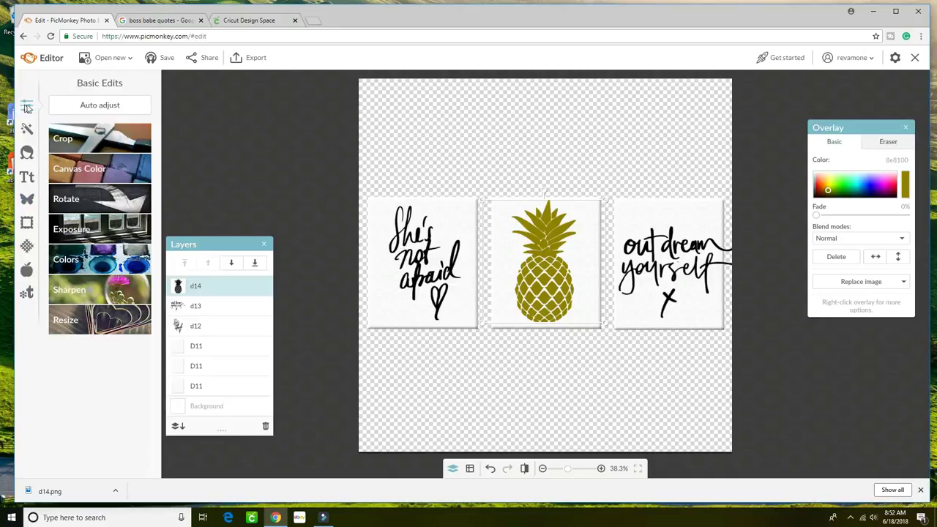
left_click(72, 178)
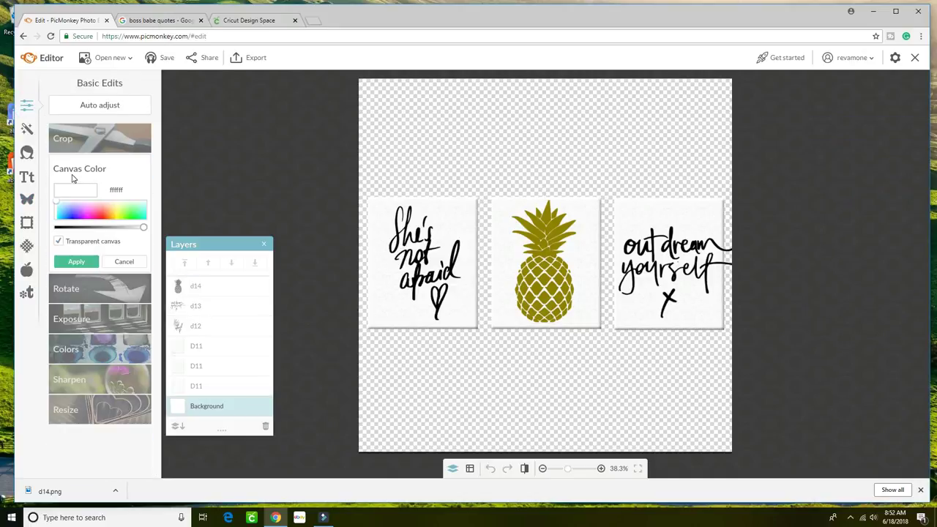
left_click(58, 240)
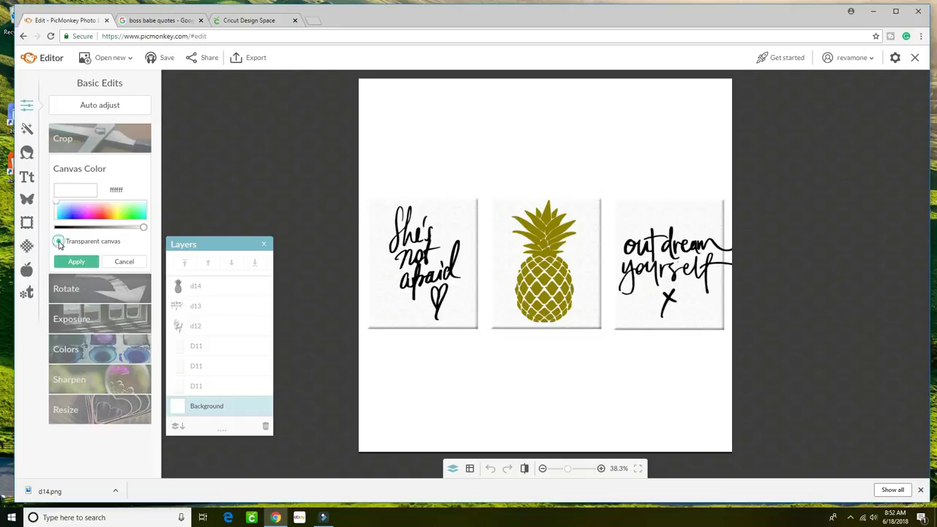
left_click(59, 242)
left_click(69, 214)
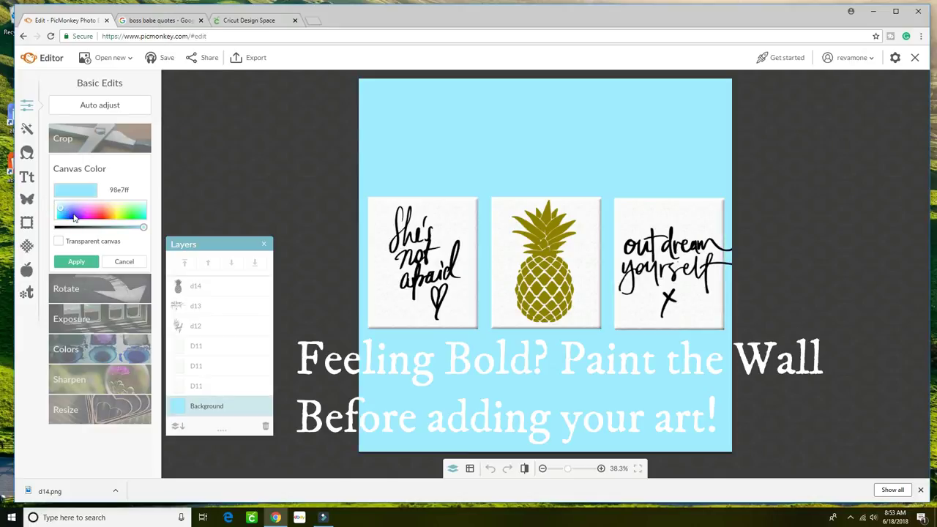
left_click(73, 213)
left_click(104, 216)
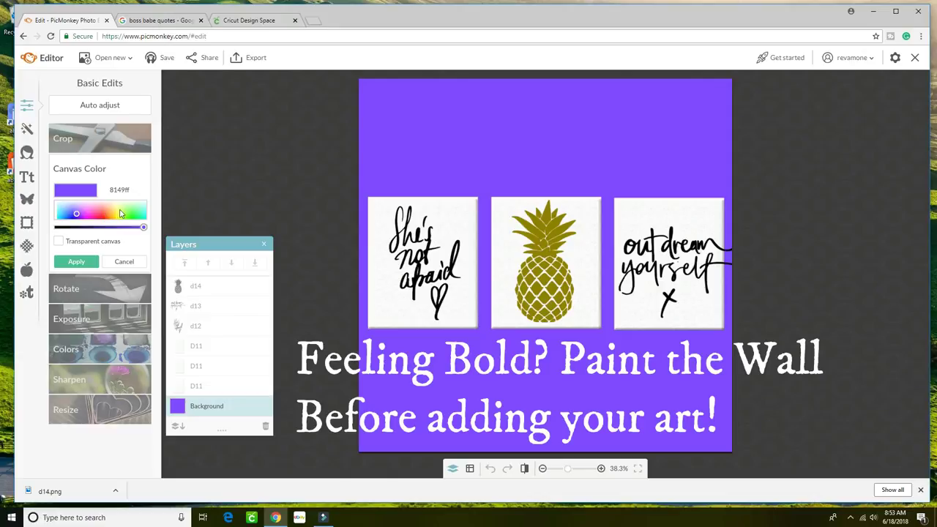
left_click(137, 210)
left_click(143, 211)
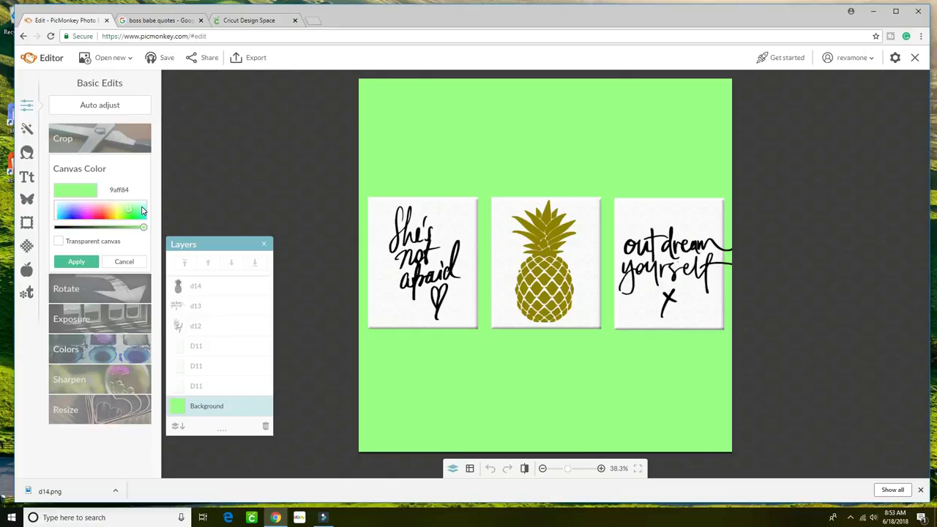
left_click(143, 209)
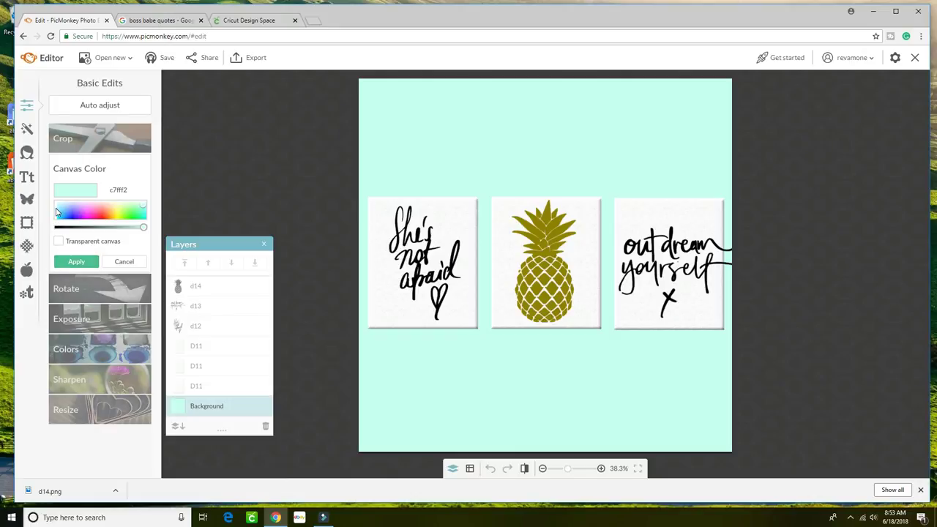
left_click(76, 262)
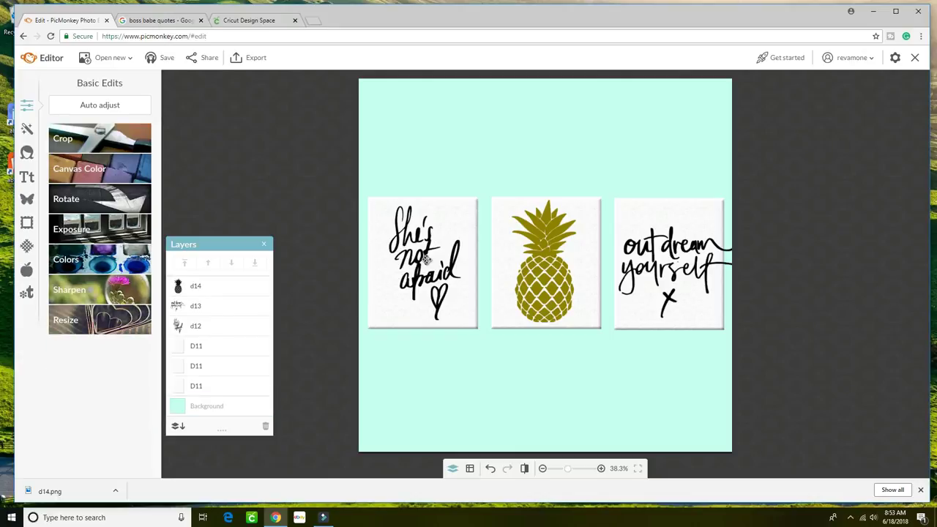
- Recolor the "She's not afraid" lettering lavender cbc4ff, the "out dream yourself" lettering pink ffc4f7 and the pineapple blue 3859ff
left_click(428, 256)
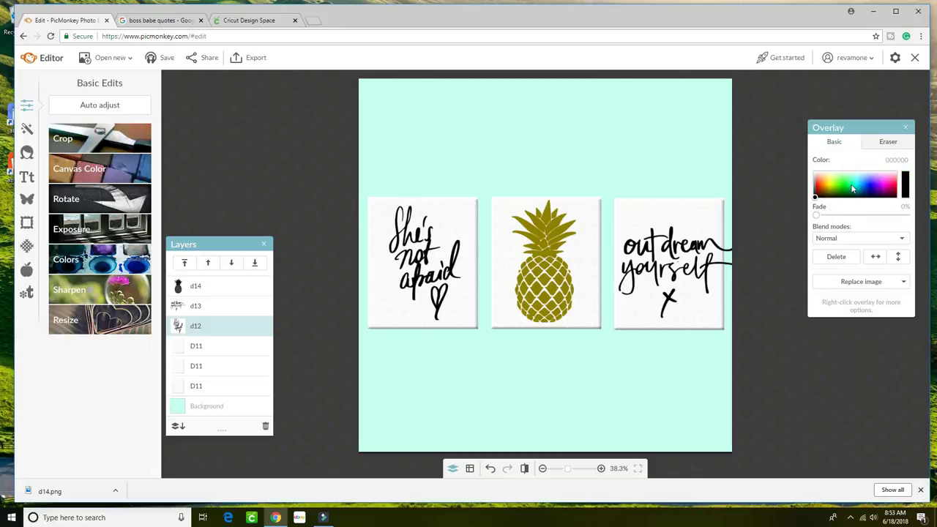
left_click(871, 175)
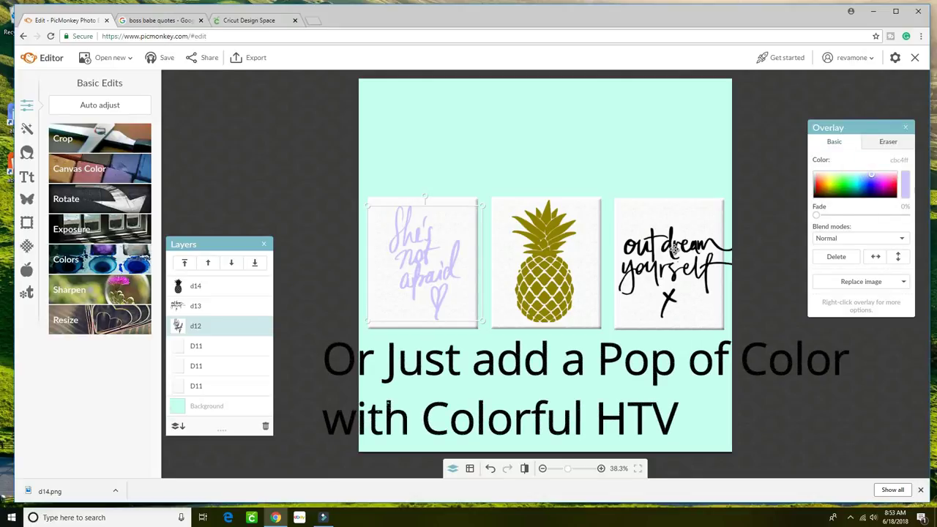
left_click(662, 249)
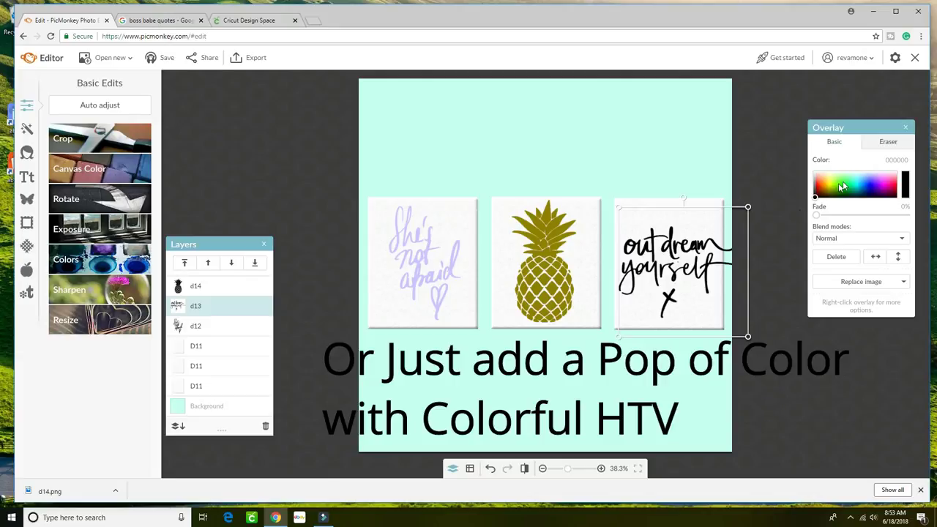
left_click(886, 178)
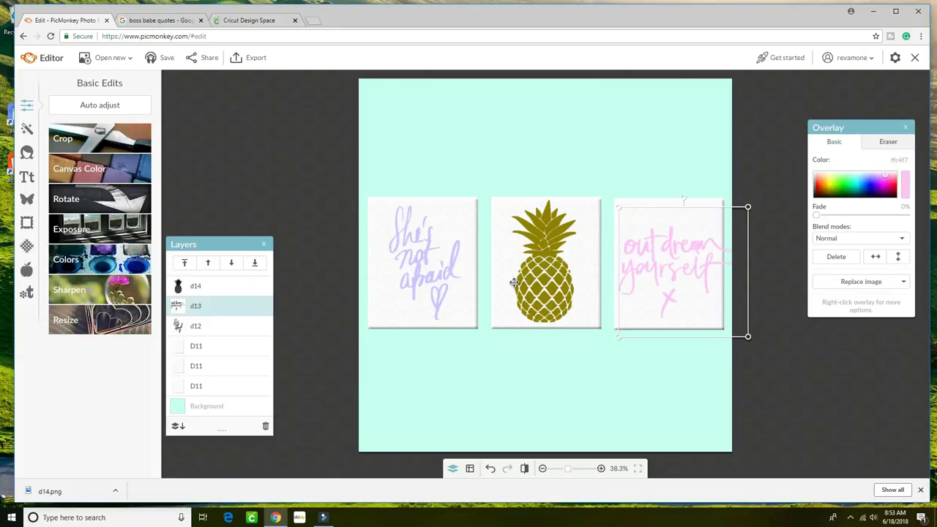
left_click(543, 273)
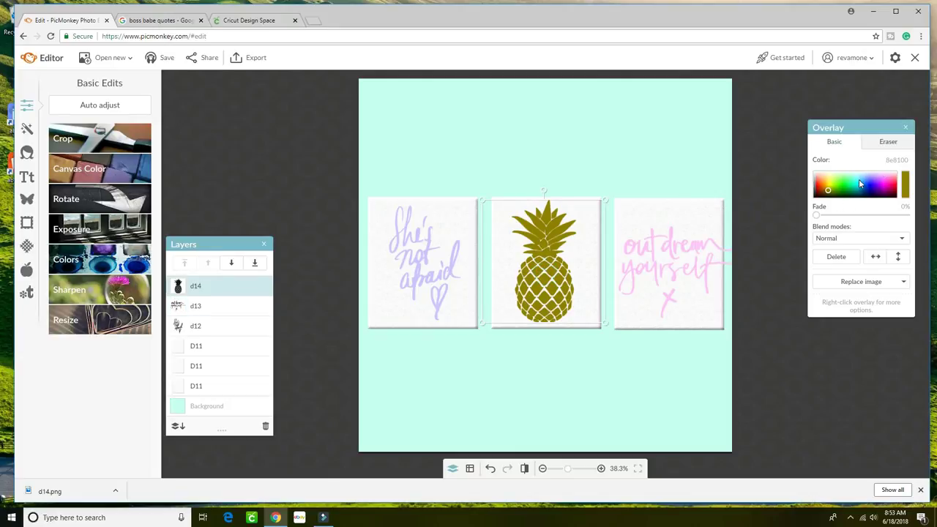
left_click(868, 183)
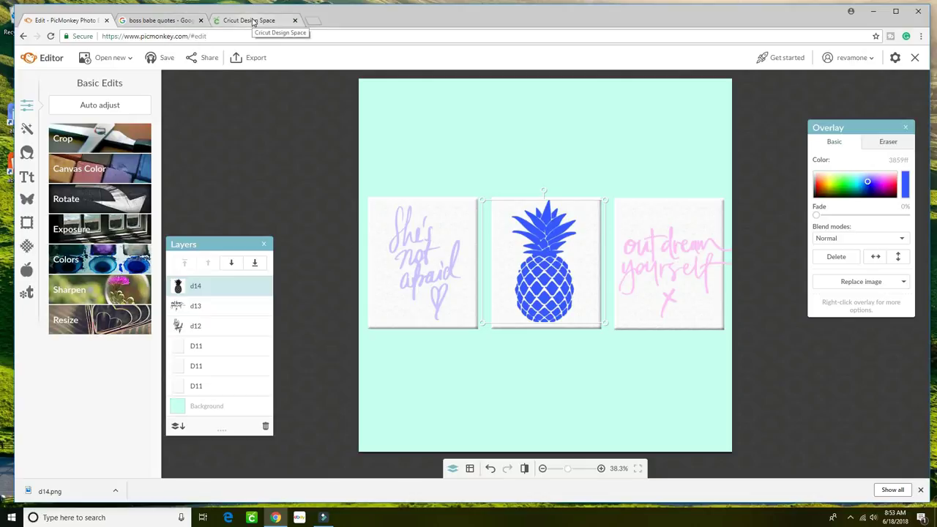
- Switch to Cricut Design Space and insert the uploaded pineapple, "out dream yourself" and "She's not afraid" images onto the canvas
left_click(252, 21)
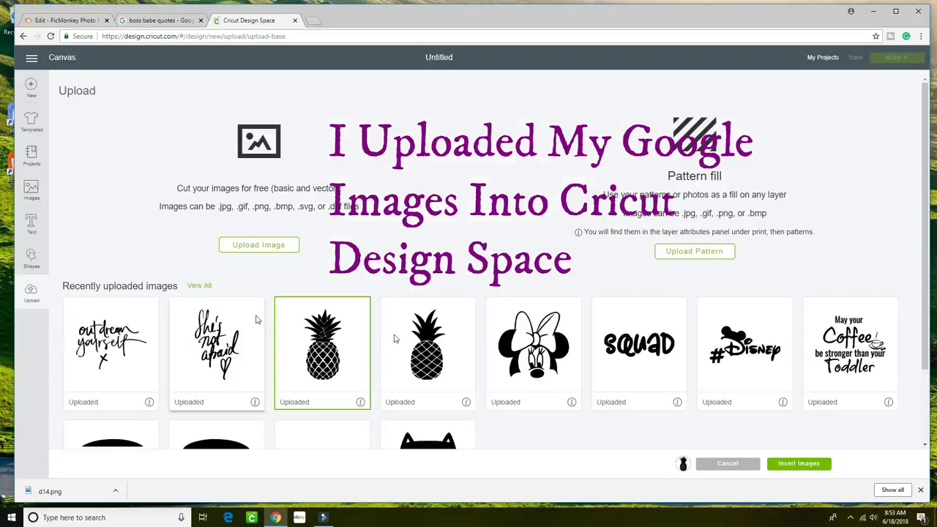
left_click(110, 344)
left_click(209, 349)
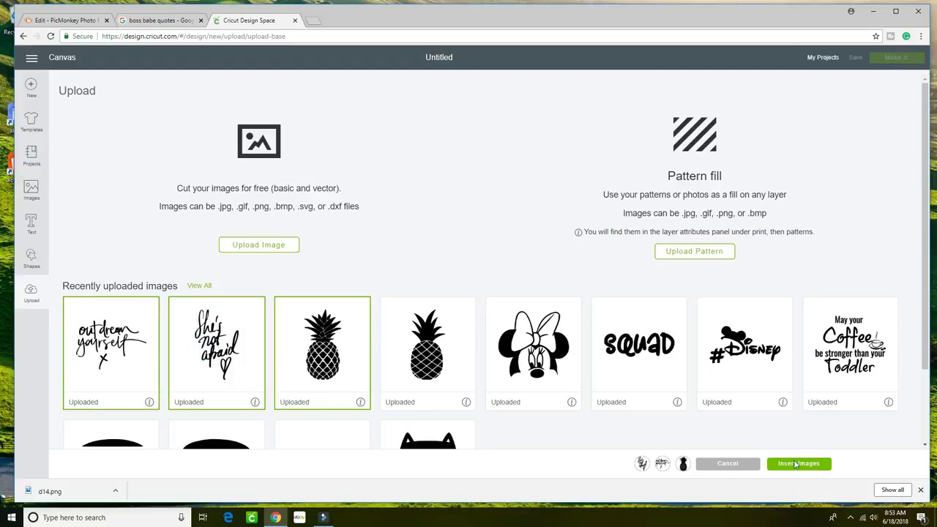
left_click(809, 466)
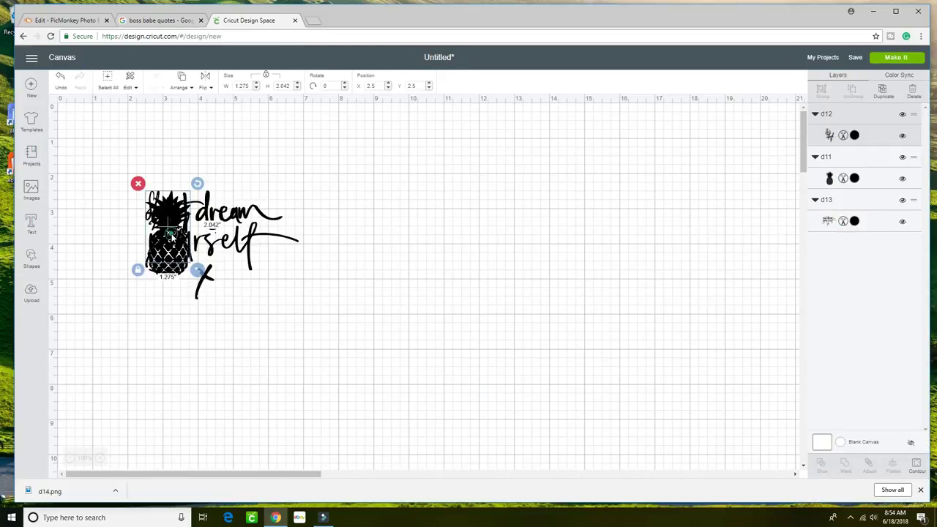
- Separate the "She's not afraid" lettering and the pineapple from the stacked images, and color the pineapple golden yellow #F2B31B
left_click_drag(171, 233, 512, 257)
left_click_drag(169, 241, 586, 232)
left_click(854, 180)
left_click(708, 239)
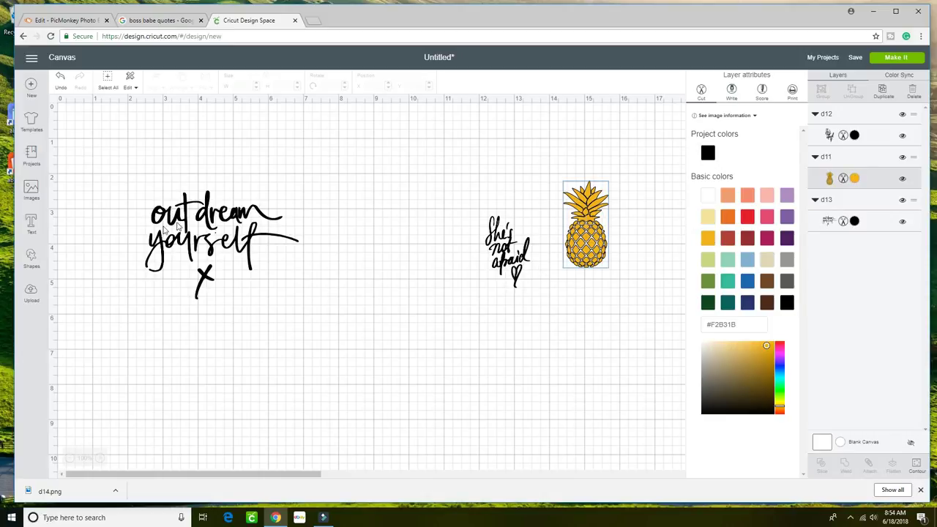
- Enlarge the two quote images and the pineapple and spread them out across the canvas
left_click_drag(157, 223, 79, 187)
left_click_drag(219, 269, 379, 387)
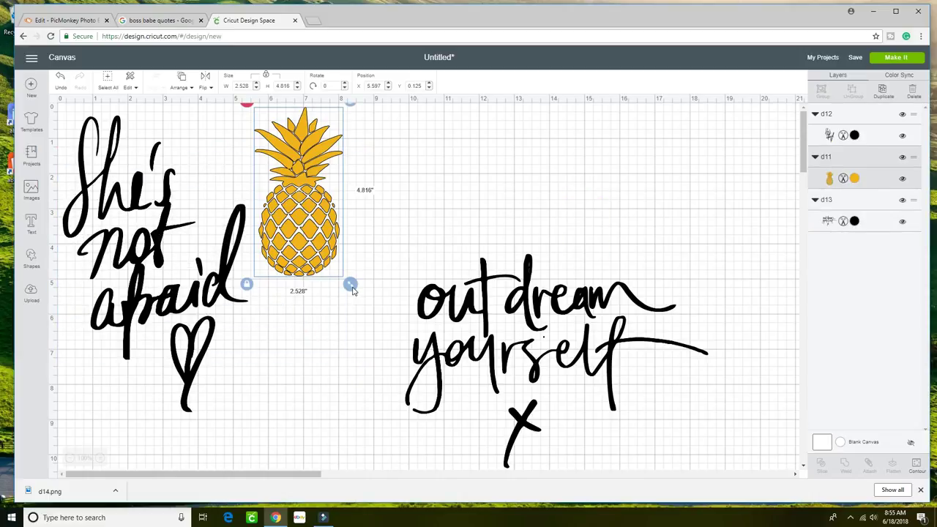
left_click_drag(351, 285, 401, 339)
left_click_drag(464, 404, 497, 429)
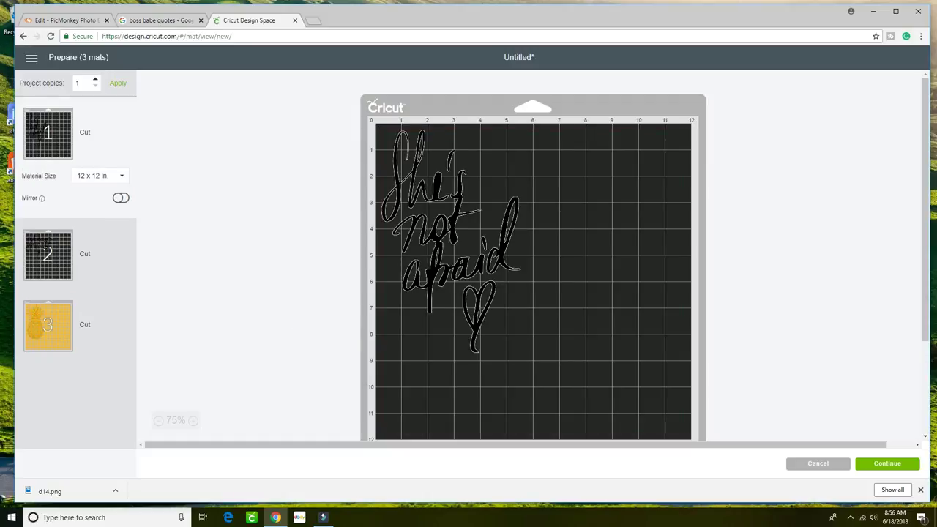
- Move the "out dream yourself" lettering from mat 2 onto mat 1
left_click(44, 246)
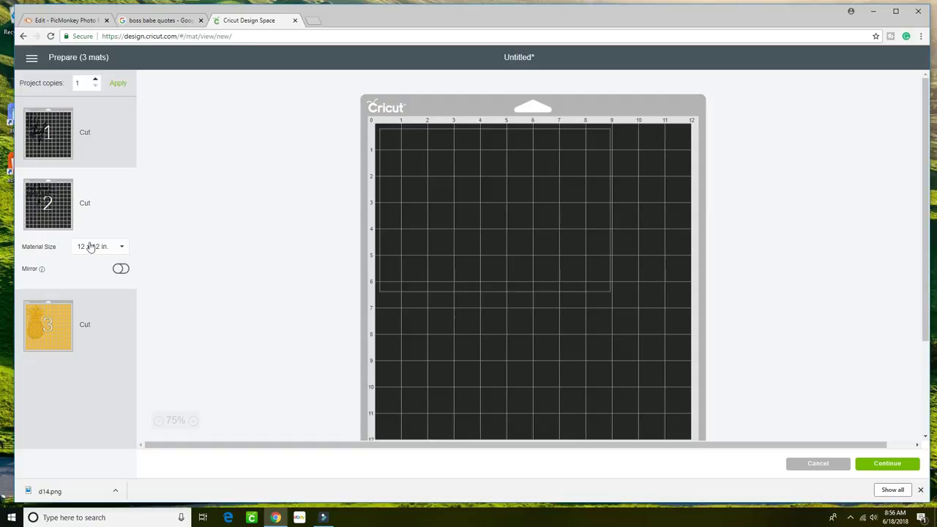
left_click(377, 126)
left_click(377, 125)
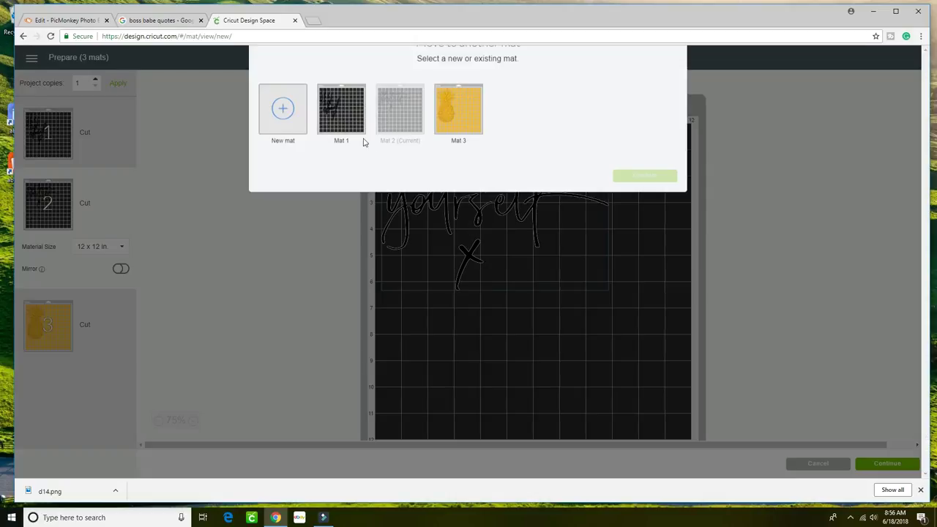
left_click(341, 150)
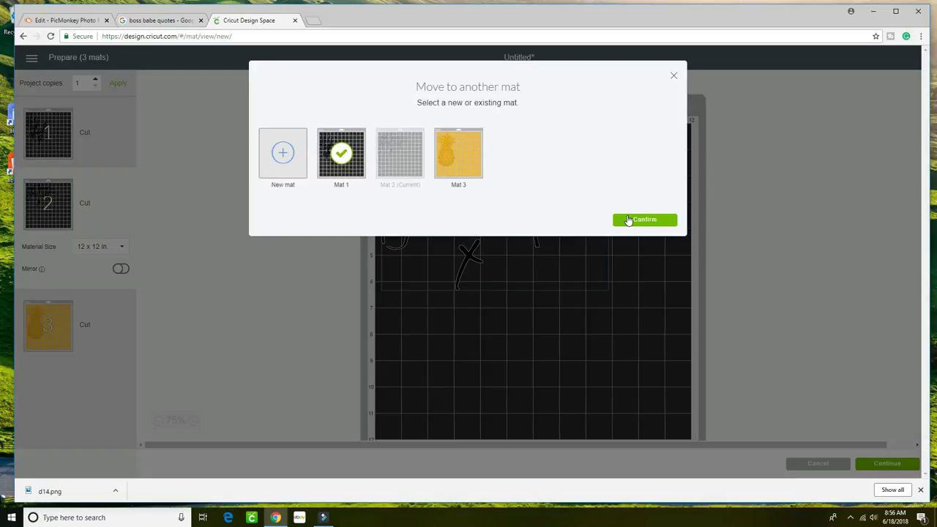
left_click(627, 220)
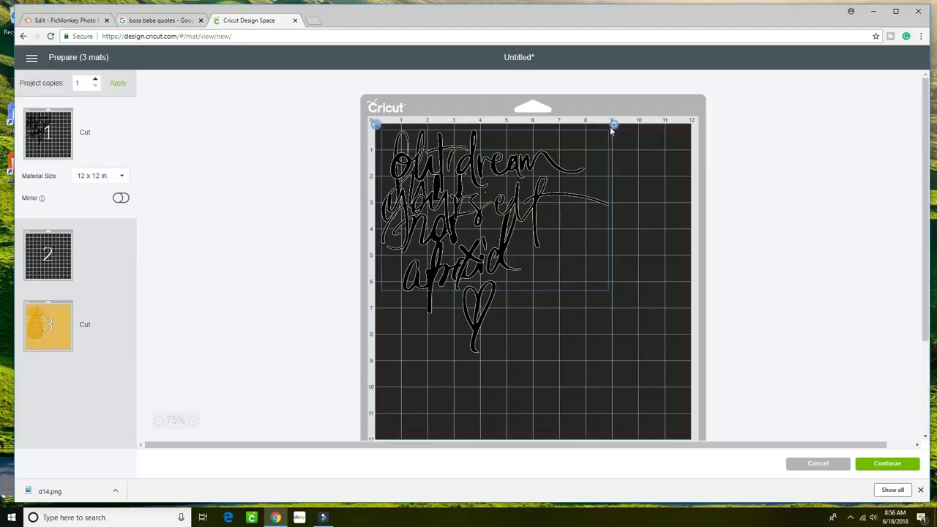
- Arrange "out dream yourself" on mat 1 rotated 90° clockwise beside "She's not afraid", and turn on mirroring for the mat
left_click_drag(614, 128, 546, 275)
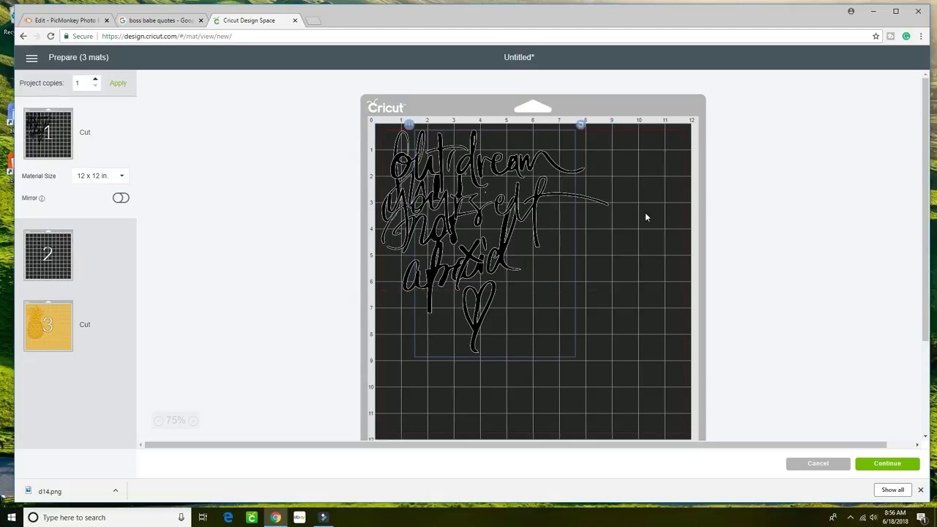
left_click_drag(440, 196, 536, 212)
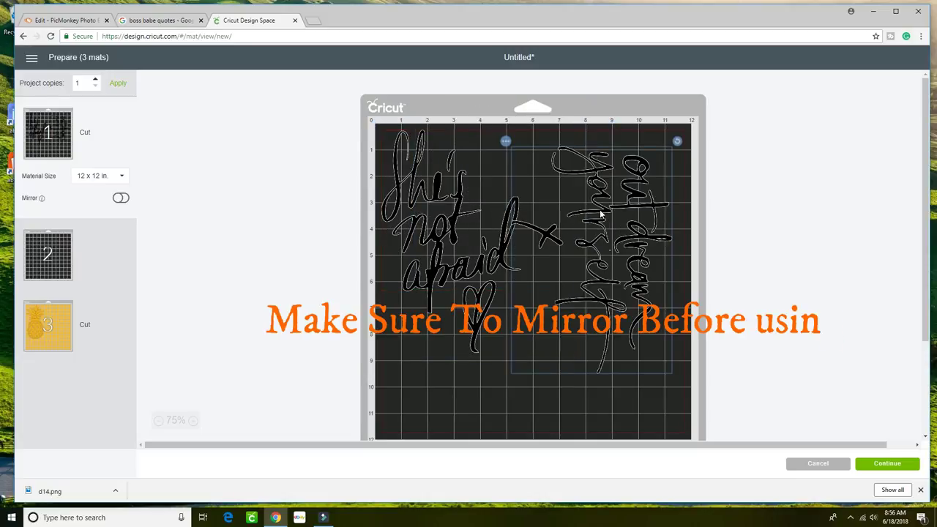
left_click(123, 198)
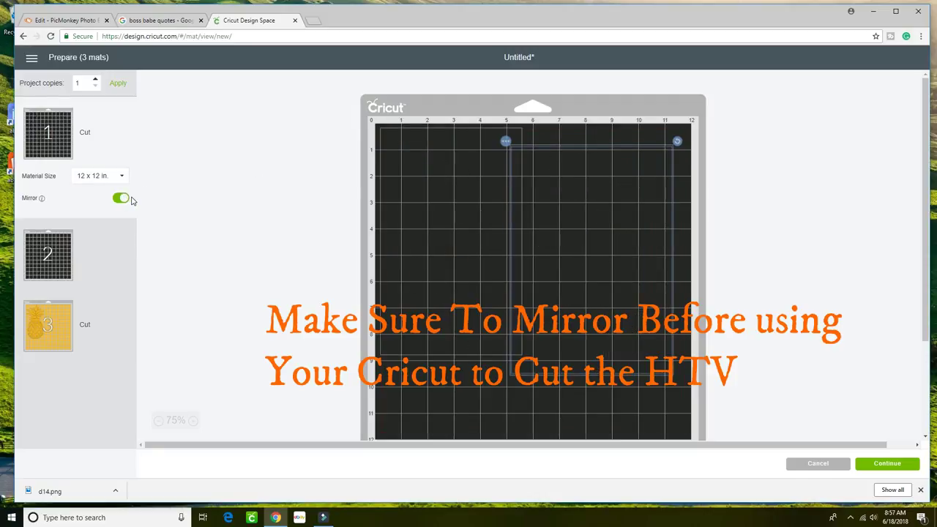